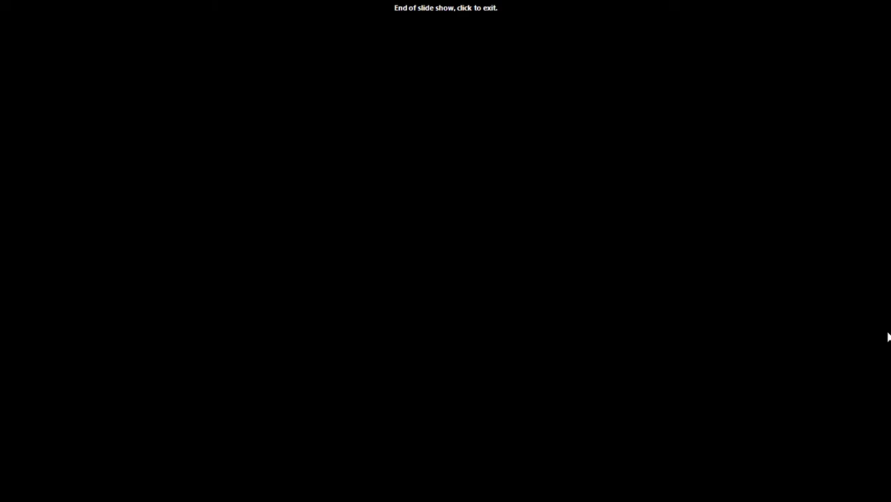
Exit the slide show and minimize PowerPoint to bring Chrome forward
click(888, 337)
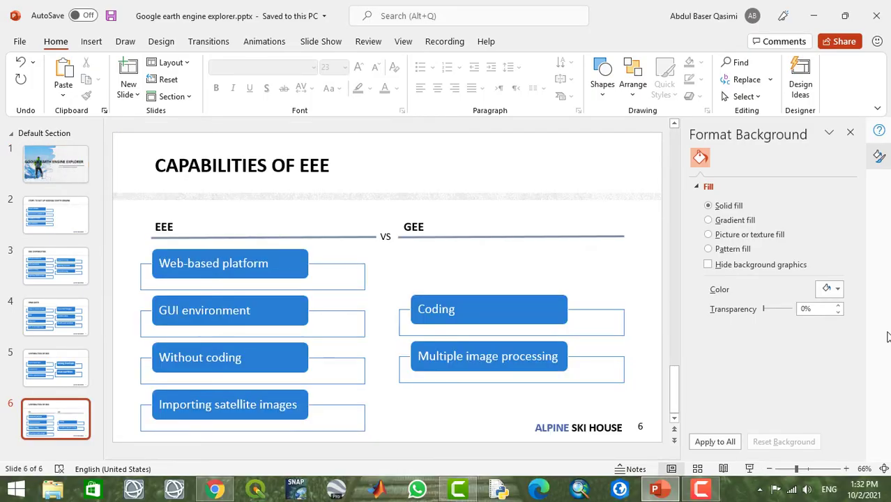
click(811, 15)
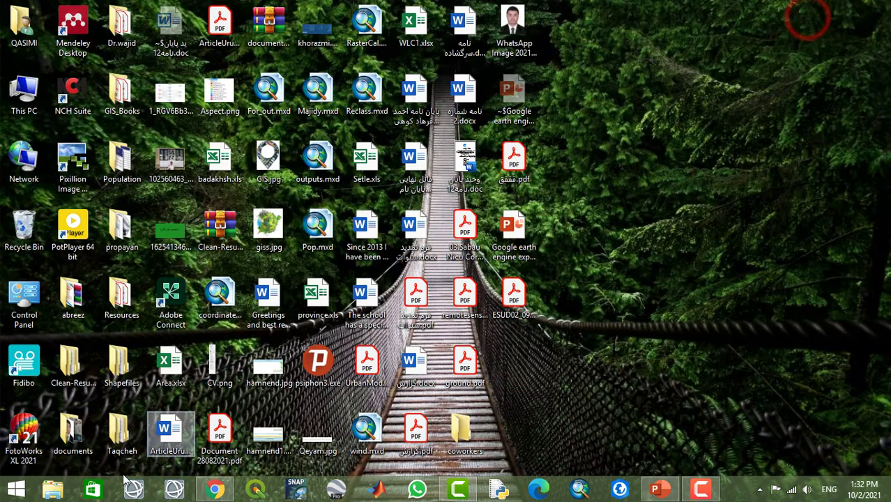
click(212, 492)
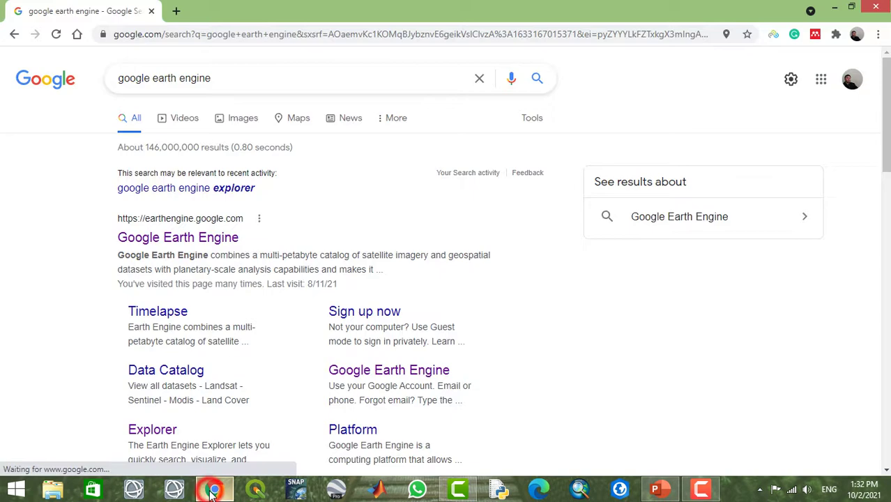
Return to the 'google earth engine' search results and bring up link options for the Earth Engine result
click(246, 35)
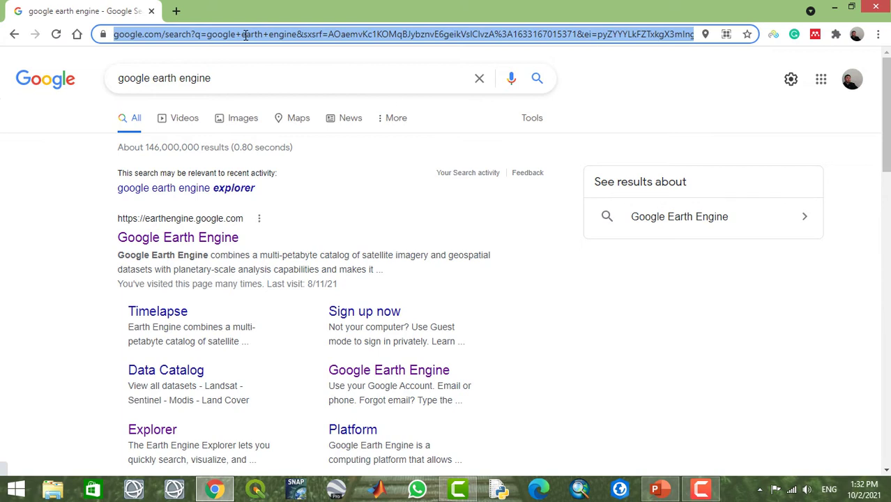
click(222, 77)
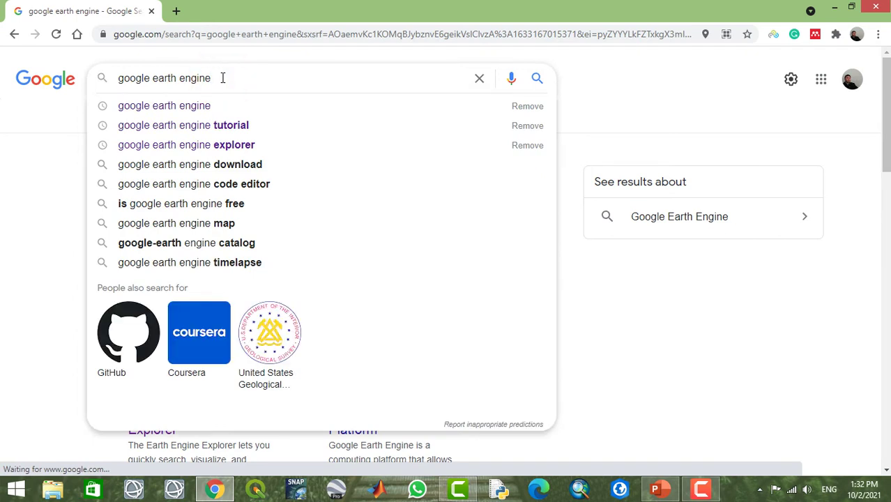
click(662, 66)
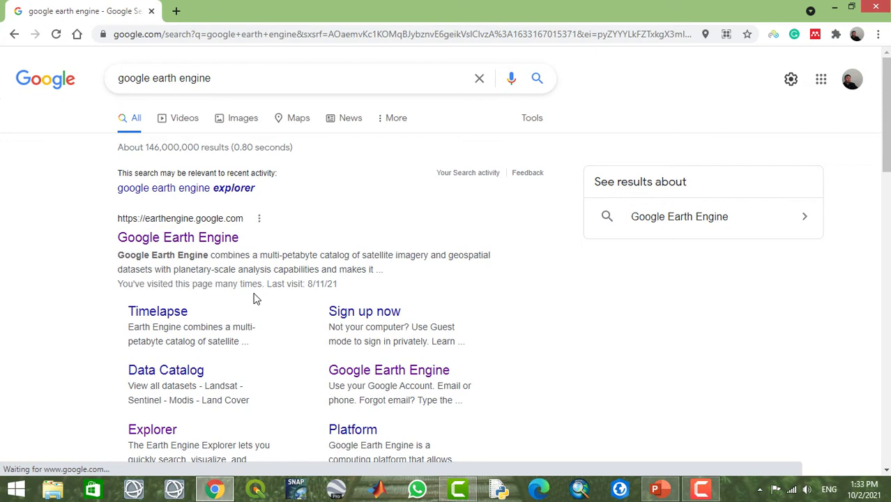
right_click(186, 240)
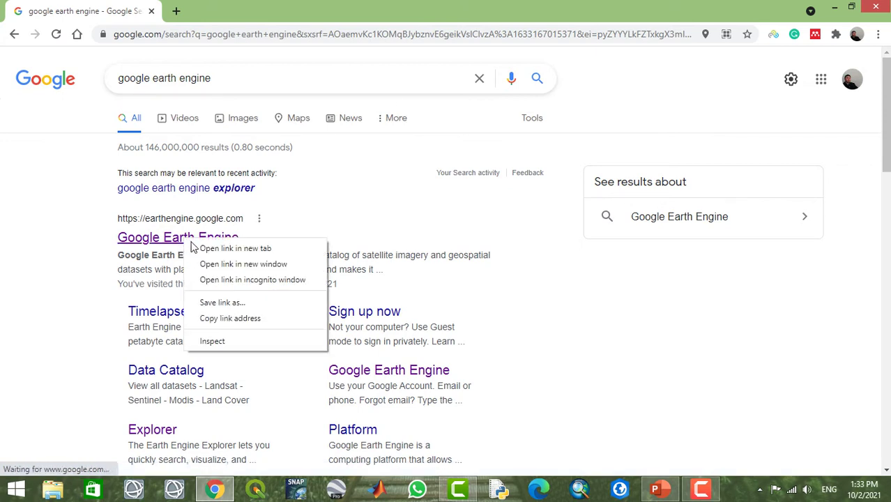
Open earthengine.google.com in a new tab, switch to it, and show the Platform menu
click(213, 249)
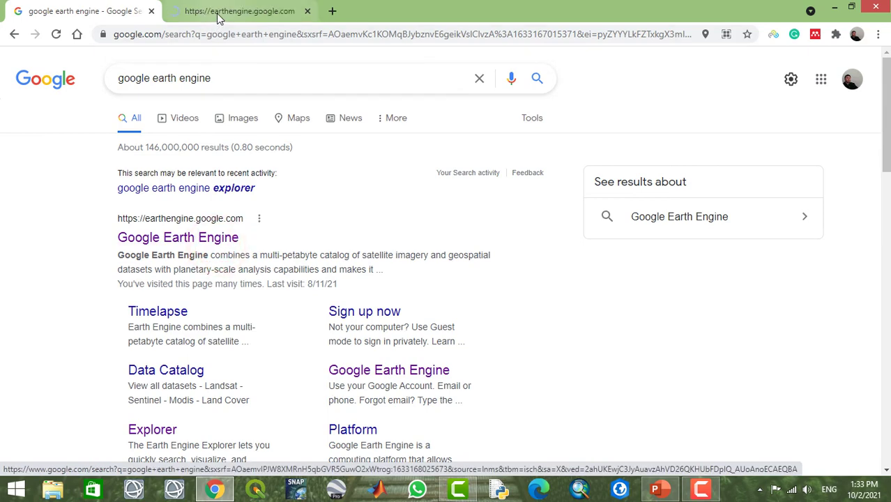
click(218, 18)
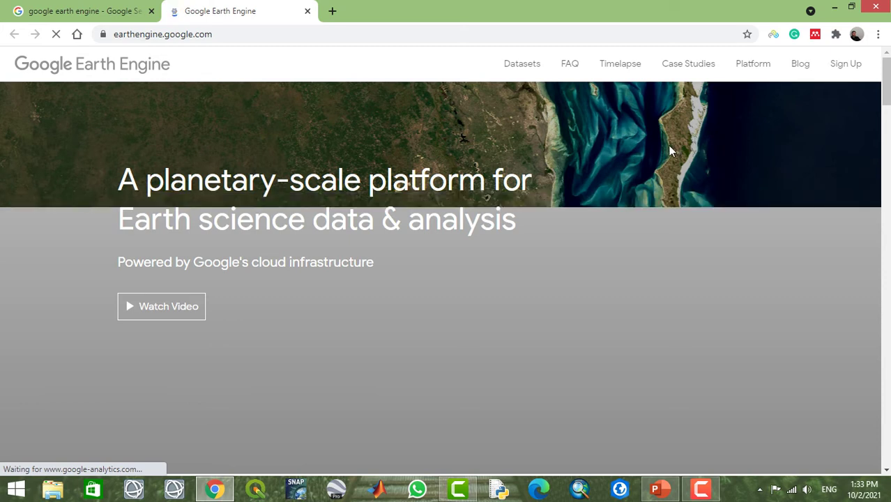
mouse_move(754, 70)
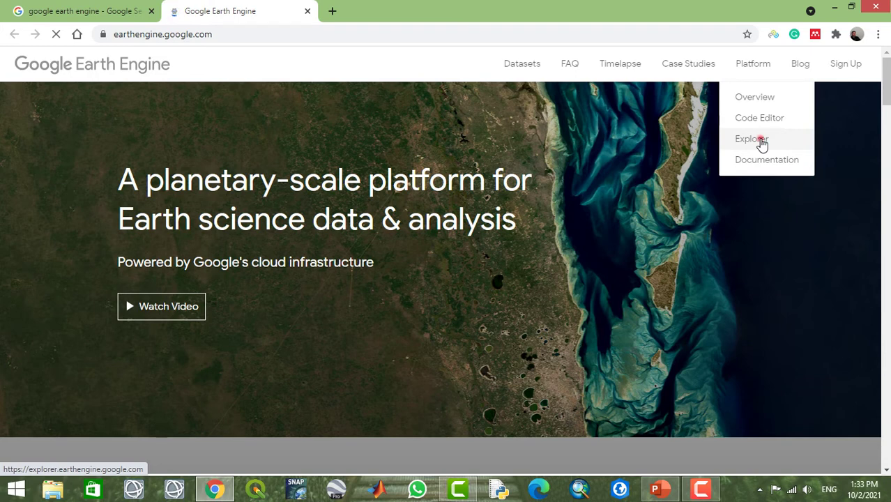
Launch Earth Engine Explorer from the Platform menu and start signing in
click(762, 141)
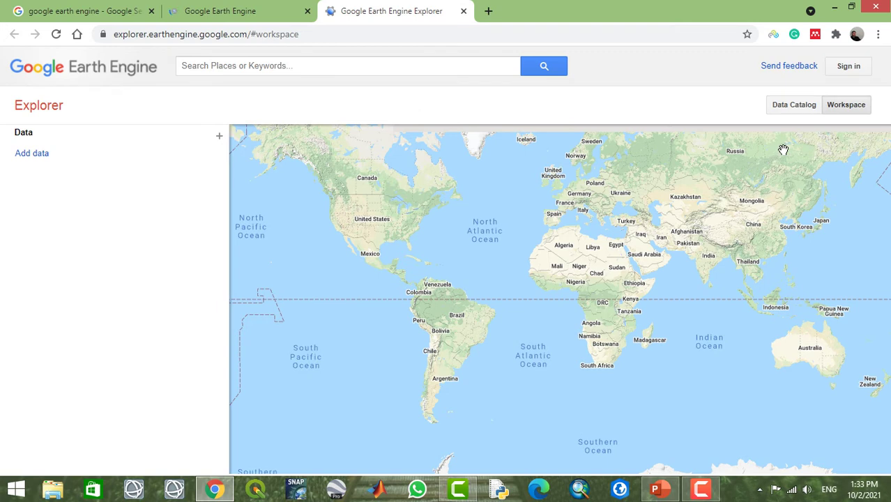
click(849, 67)
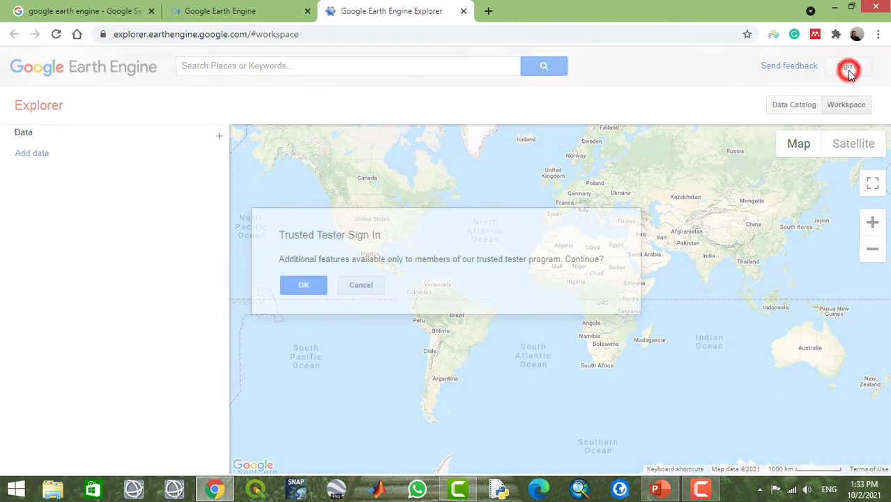
Accept the Trusted Tester prompt and continue with the chosen Google account
click(301, 285)
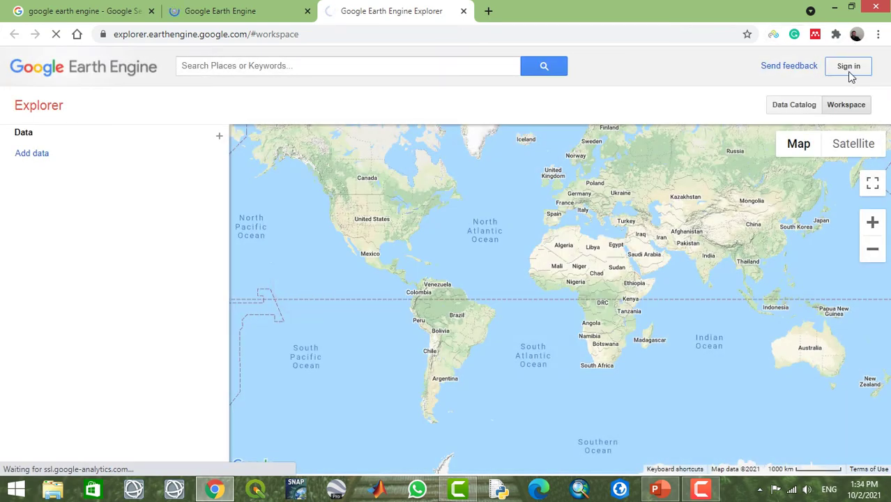
click(849, 70)
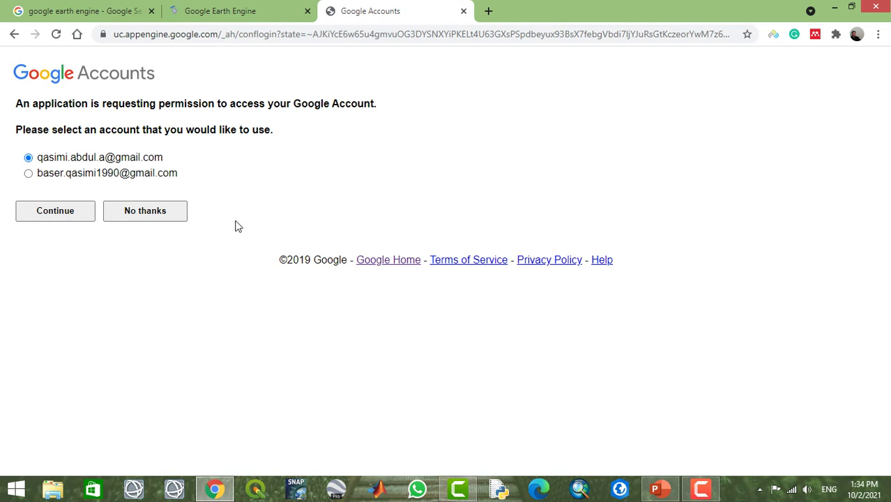
click(62, 216)
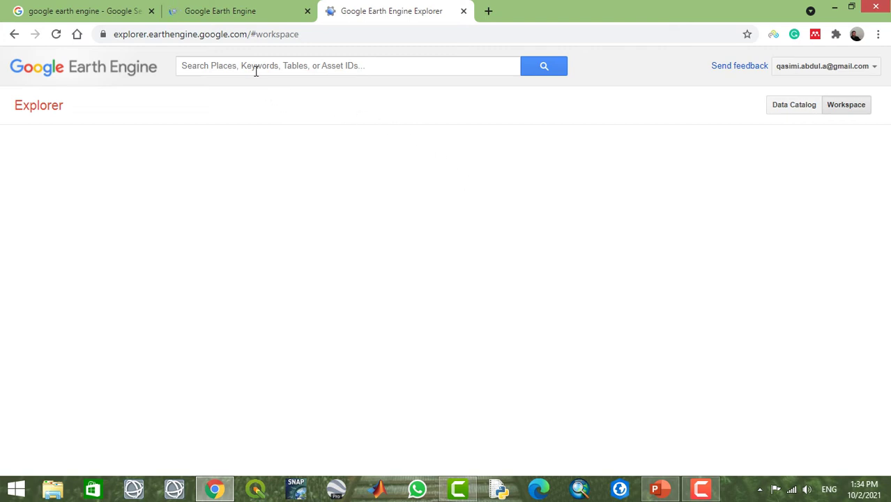
Reload the Earth Engine home page and the Explorer tab until the world map appears
click(242, 12)
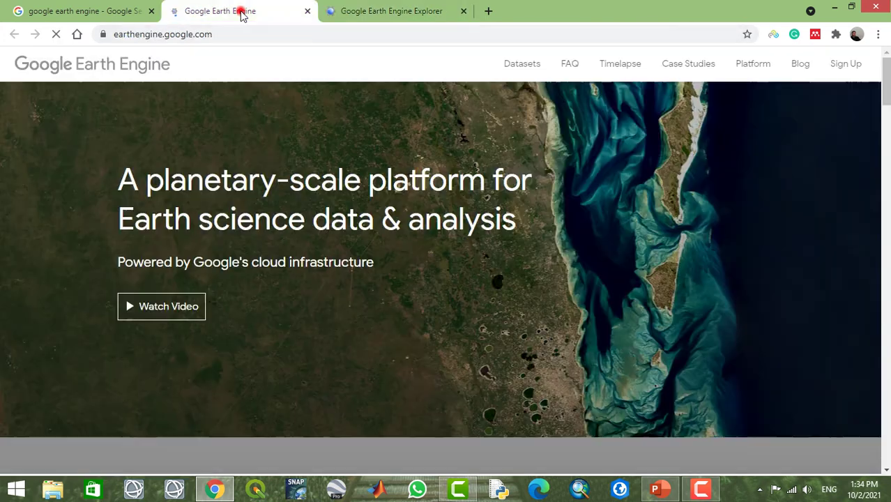
click(56, 34)
click(374, 12)
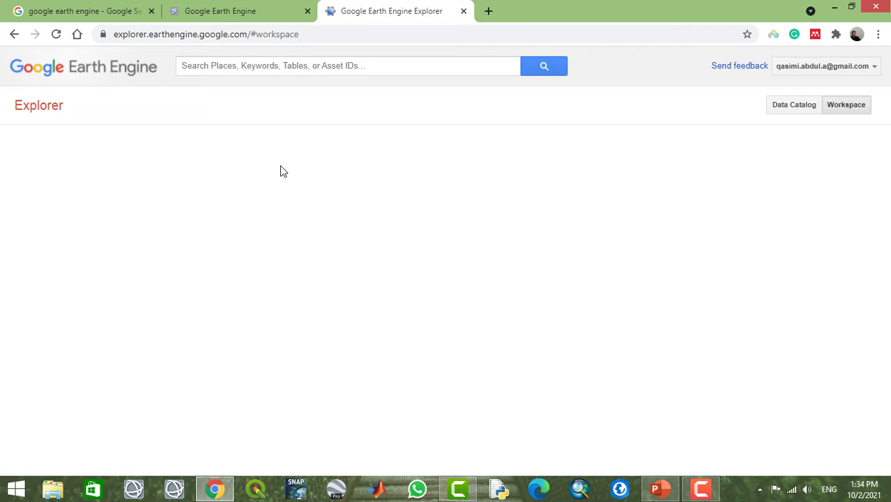
click(56, 34)
click(55, 34)
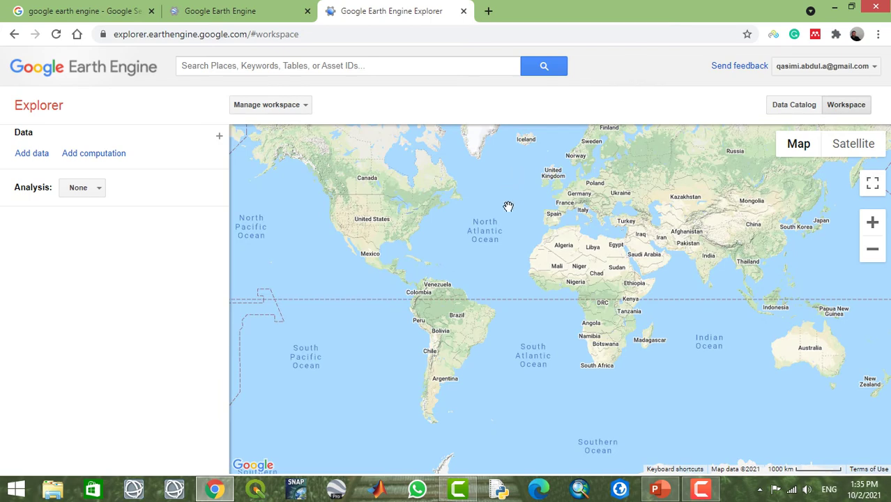
Pan the world map and zoom in one level to centre Europe, Asia and Africa
click(684, 216)
drag(684, 216, 597, 307)
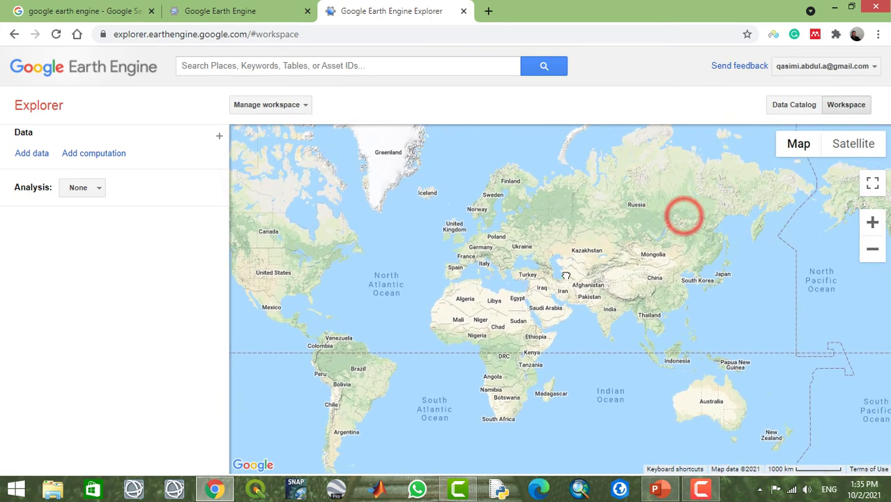
drag(633, 221, 619, 274)
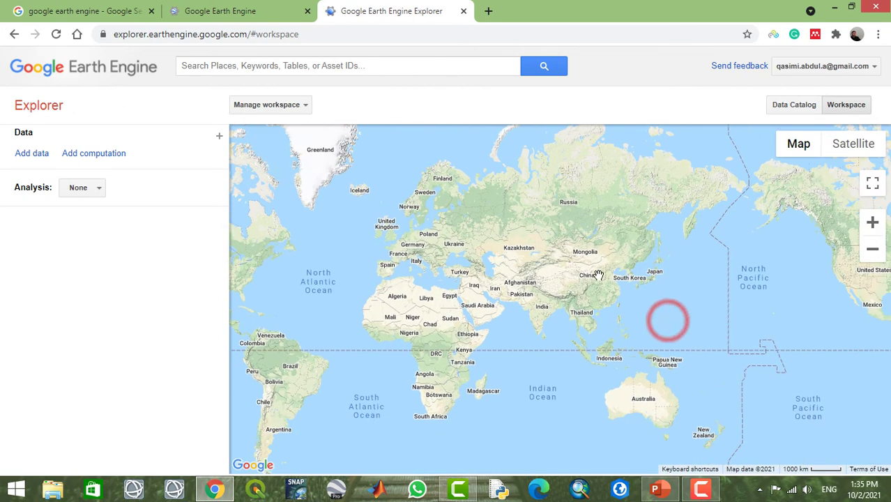
double_click(544, 281)
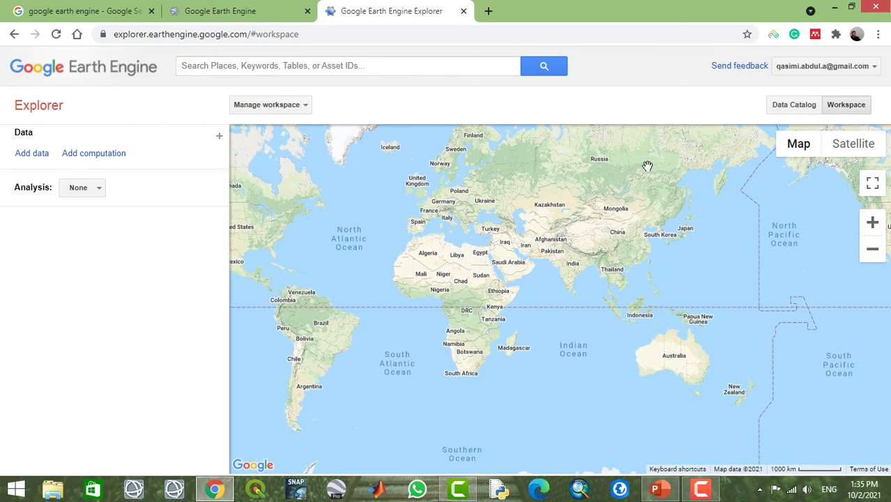
drag(566, 223, 561, 256)
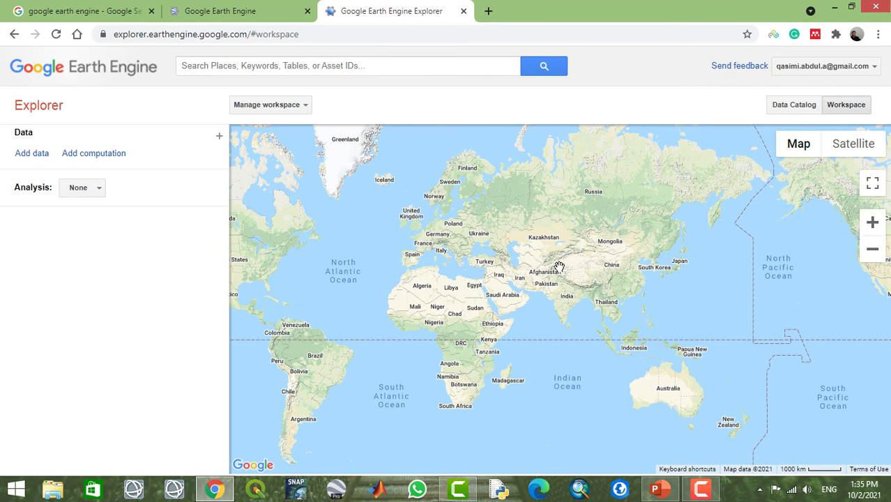
Switch the basemap to Satellite without labels and move toward Afghanistan
click(856, 150)
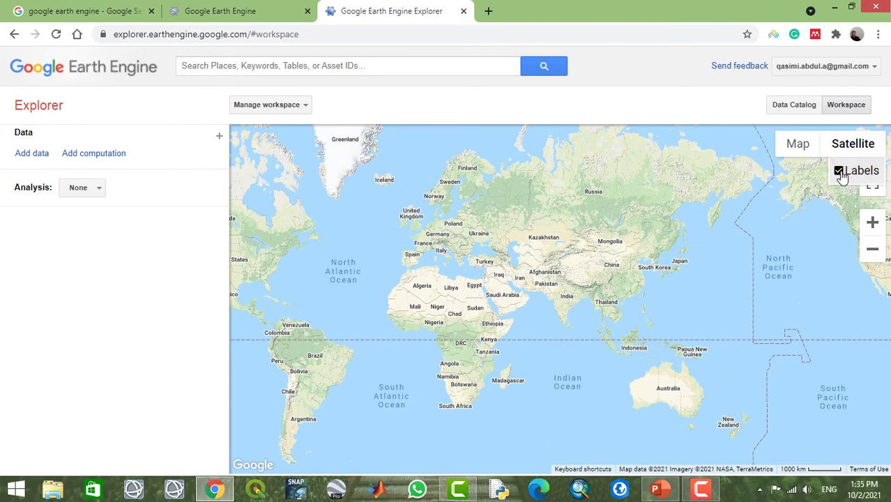
click(840, 172)
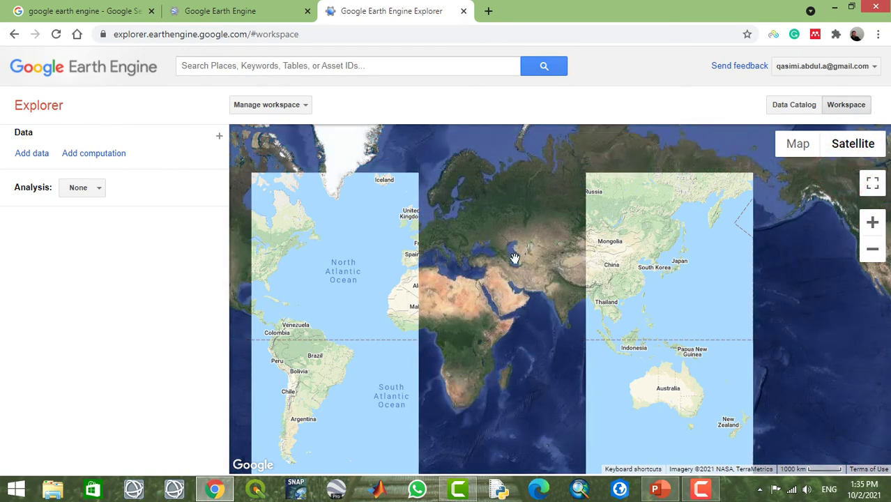
drag(551, 252, 499, 265)
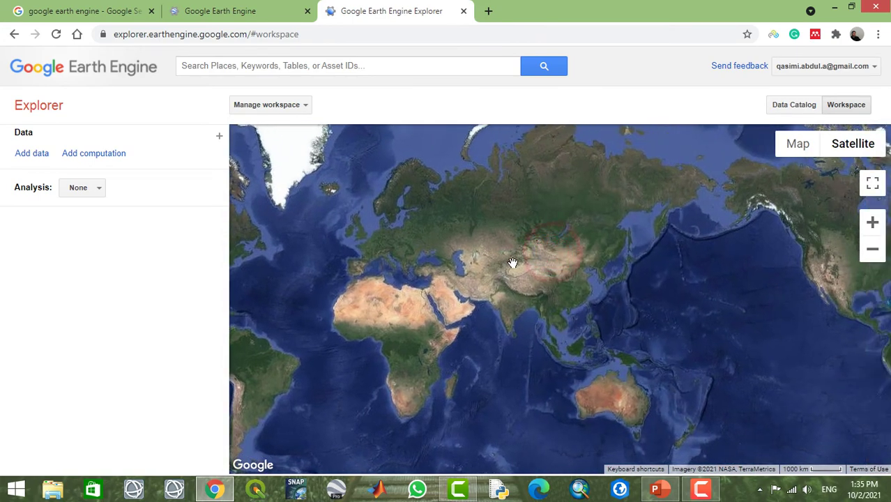
scroll(512, 263, up, 2)
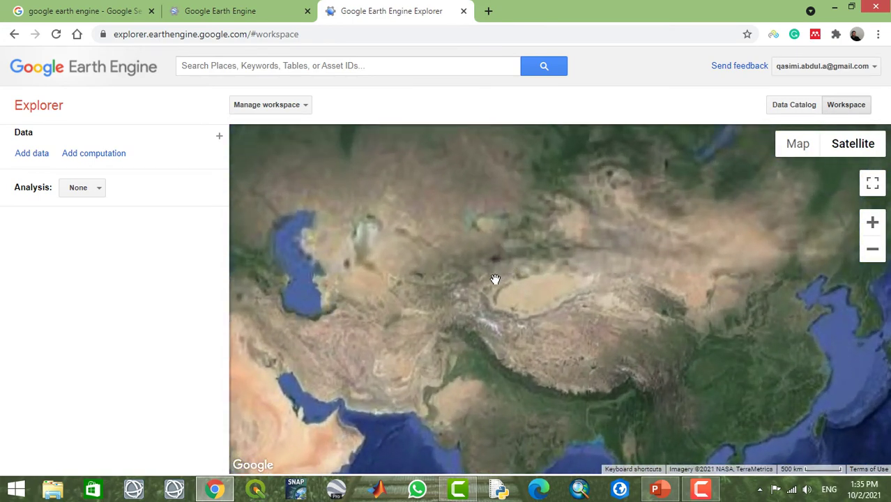
drag(449, 280, 529, 236)
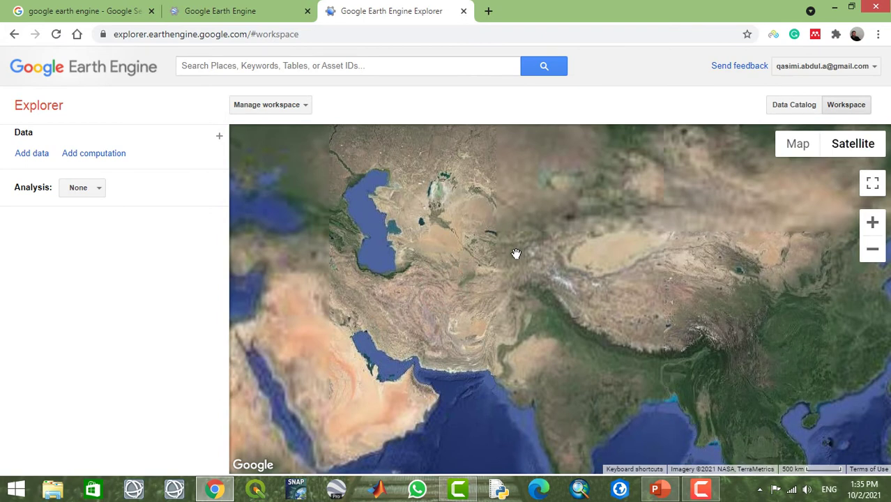
scroll(511, 258, up, 2)
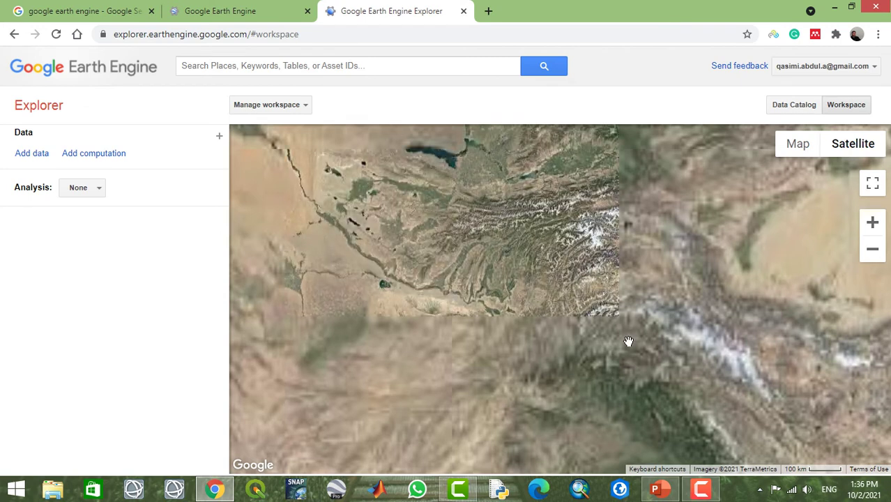
Zoom in on northern Afghanistan and pan across the region
double_click(451, 265)
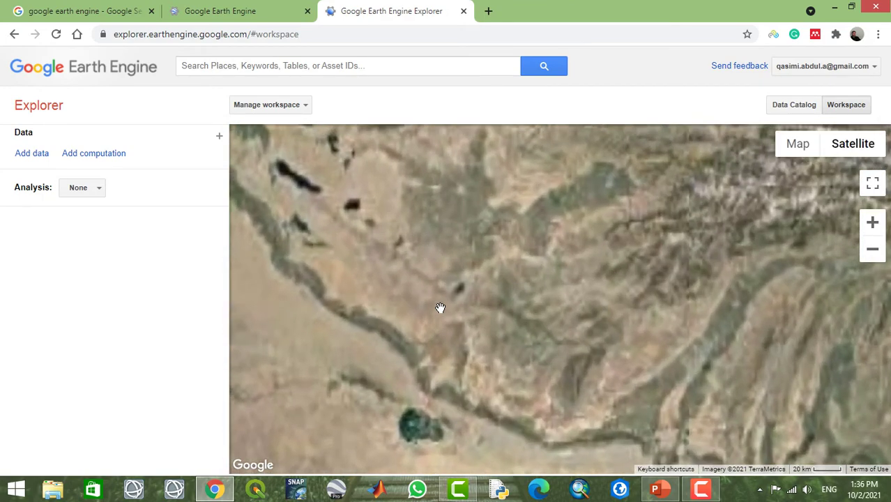
drag(441, 304, 626, 288)
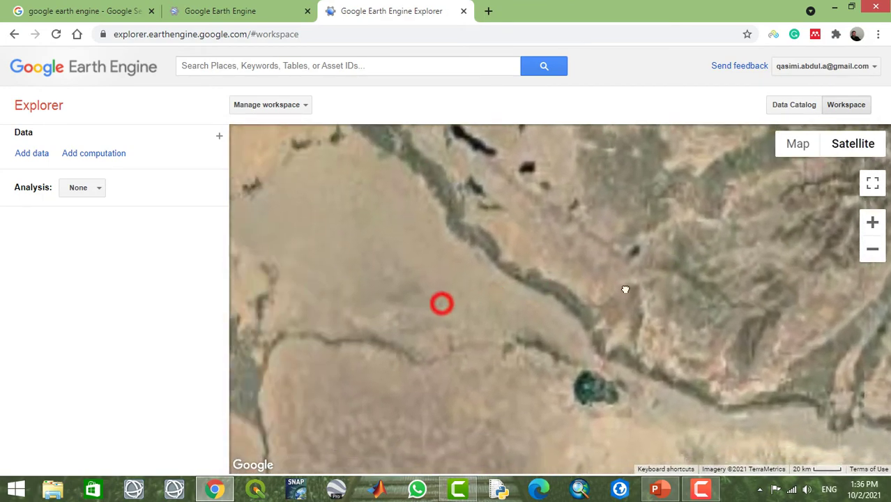
drag(546, 295, 548, 352)
scroll(547, 353, down, 1)
drag(677, 343, 493, 242)
scroll(493, 242, down, 1)
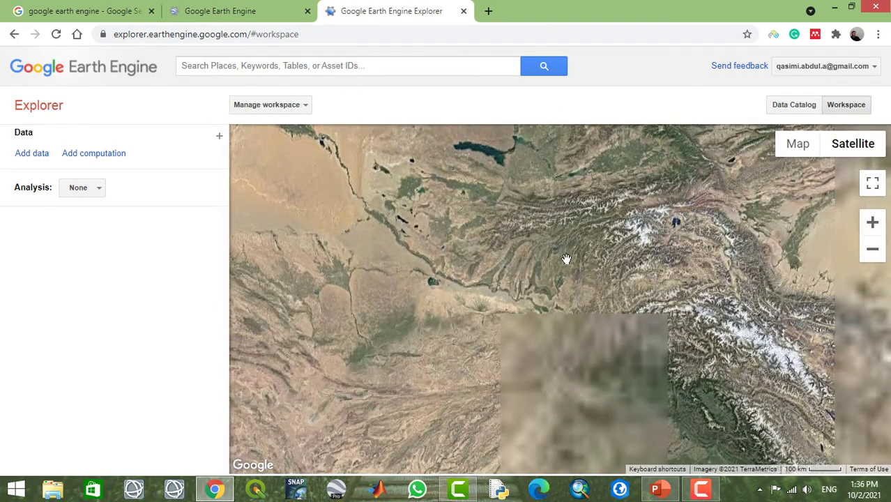
drag(618, 235, 549, 312)
scroll(533, 294, up, 1)
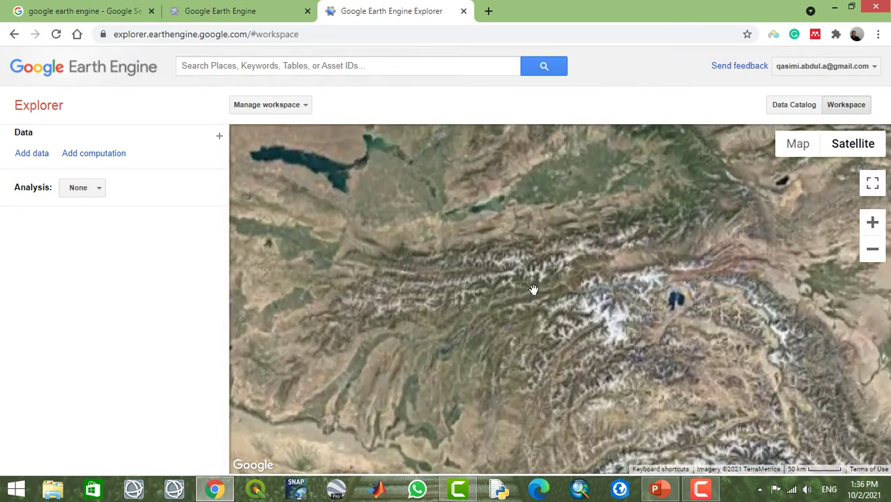
Frame the eroded ridges and river valley at about 20 km scale, then open the Data Catalog
mouse_move(857, 155)
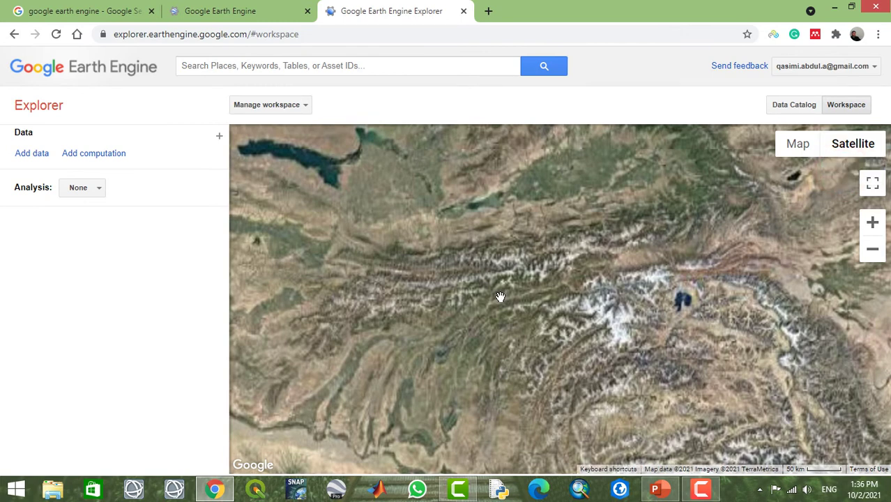
drag(525, 238, 653, 93)
mouse_move(629, 205)
mouse_down()
mouse_move(622, 221)
mouse_move(638, 207)
mouse_up()
scroll(632, 225, down, 4)
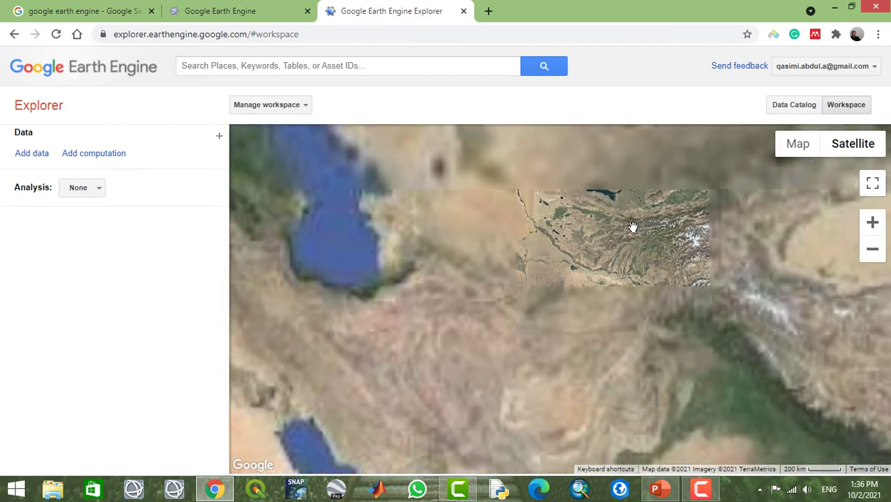
scroll(632, 227, up, 5)
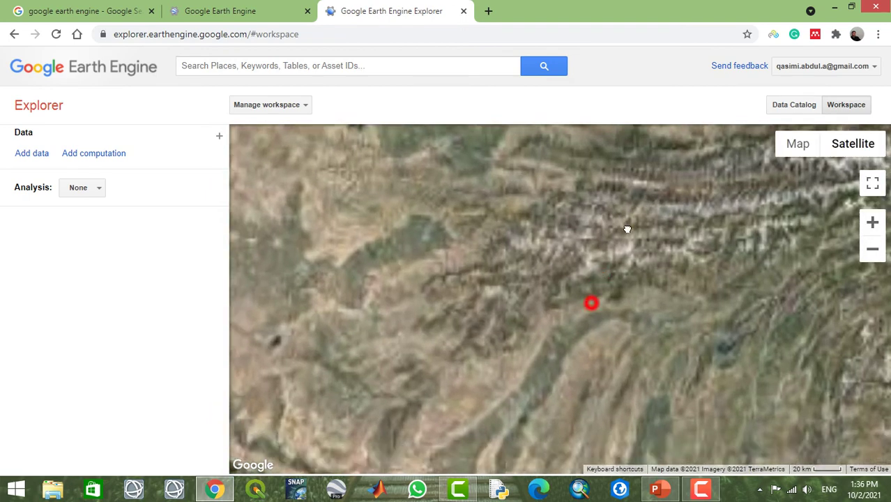
drag(627, 230, 650, 203)
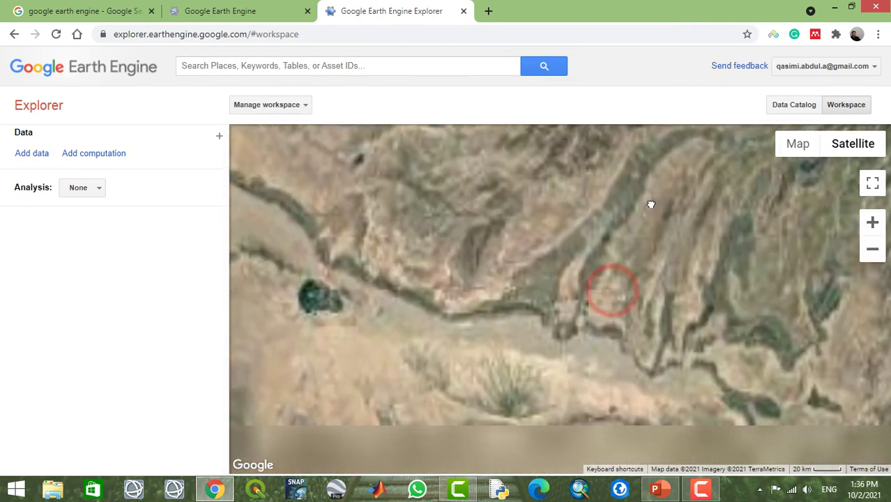
drag(583, 289, 564, 240)
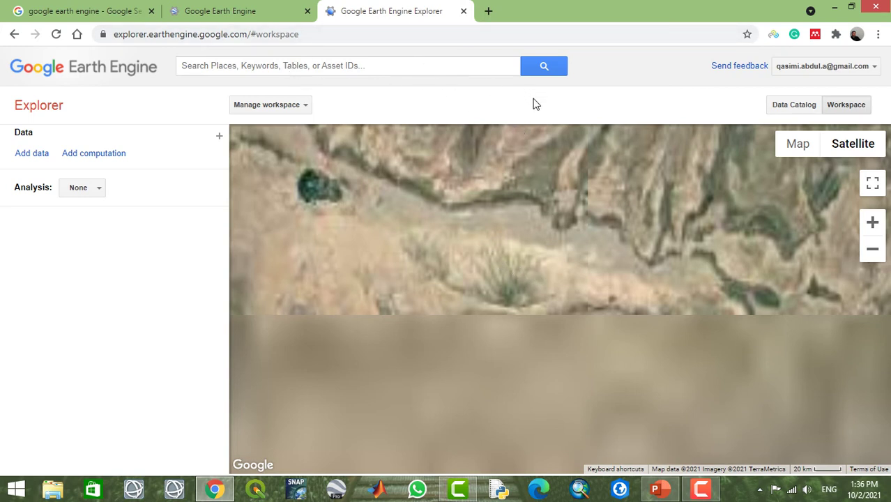
click(793, 106)
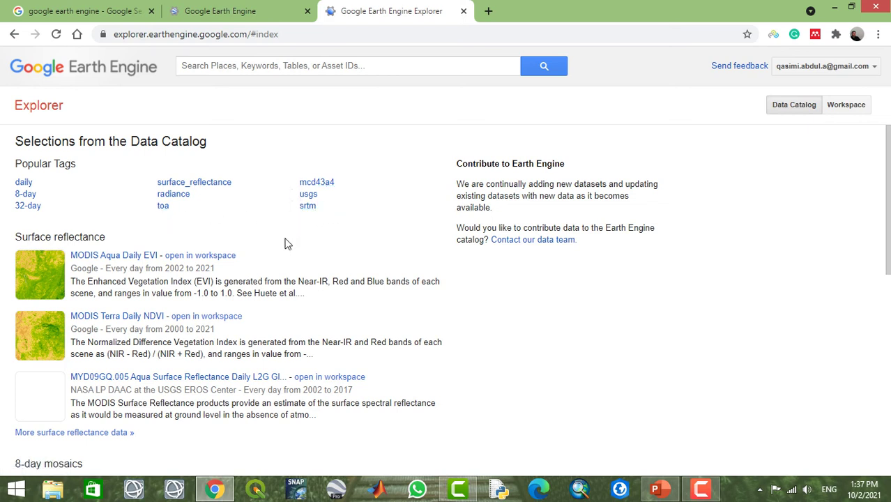
Show the 59 raster datasets tagged 'daily' from the Popular Tags
click(24, 184)
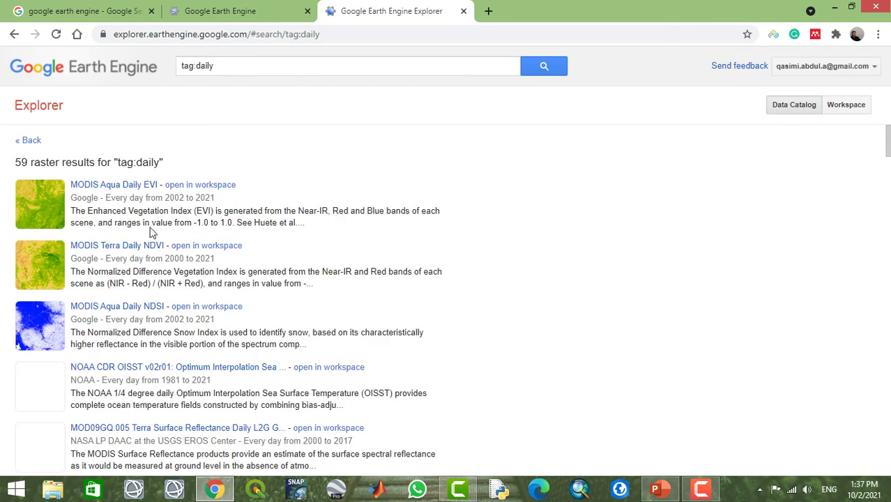
Scroll through the tag:daily results, then go back to the Data Catalog overview
scroll(385, 230, down, 4)
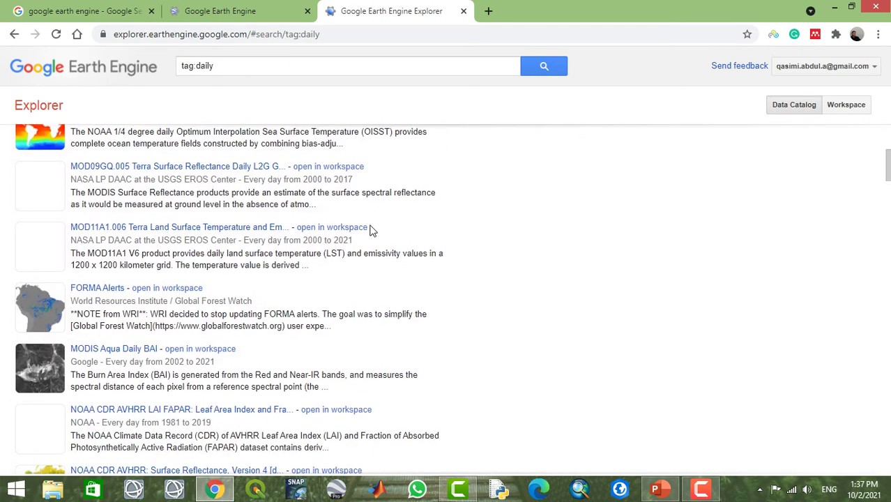
scroll(342, 235, up, 2)
scroll(343, 235, up, 2)
scroll(338, 235, down, 1)
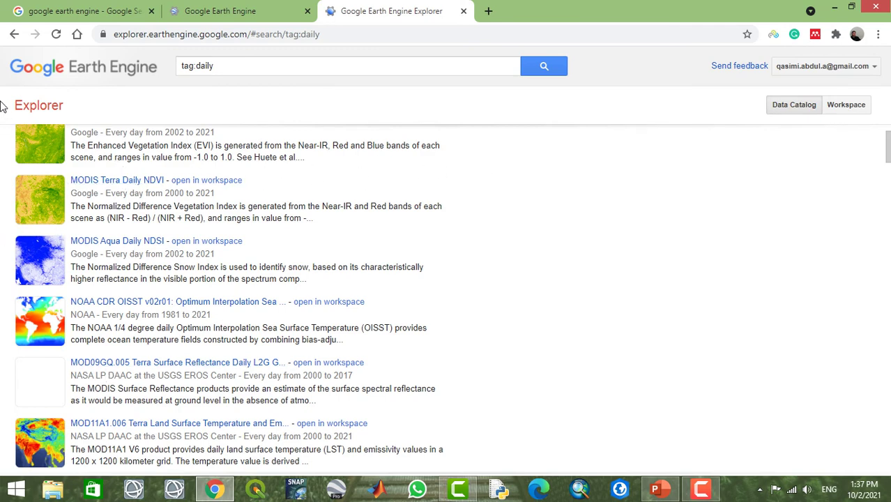
click(14, 33)
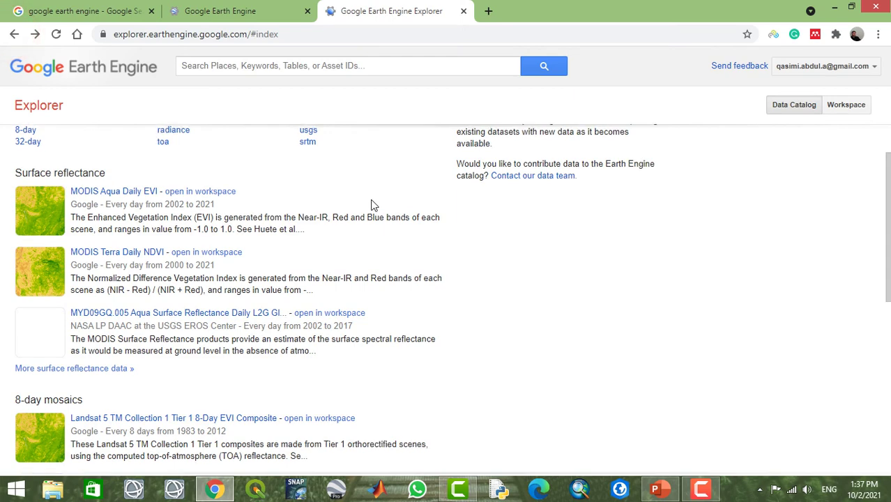
scroll(372, 203, up, 1)
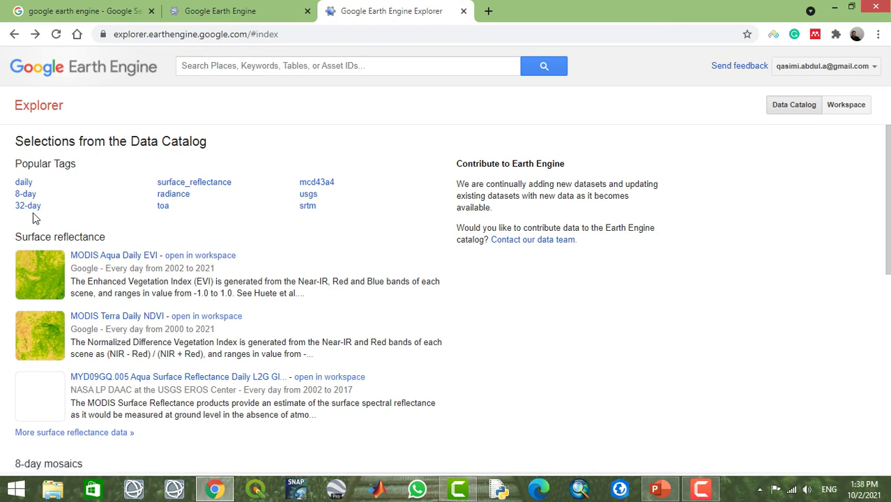
List the 27 surface_reflectance datasets, scroll through them, then go back to the catalog
click(186, 184)
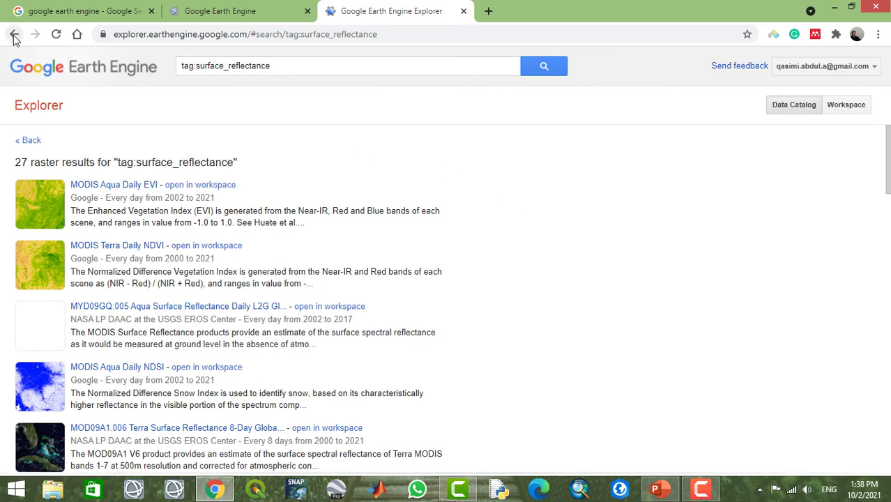
scroll(233, 280, down, 12)
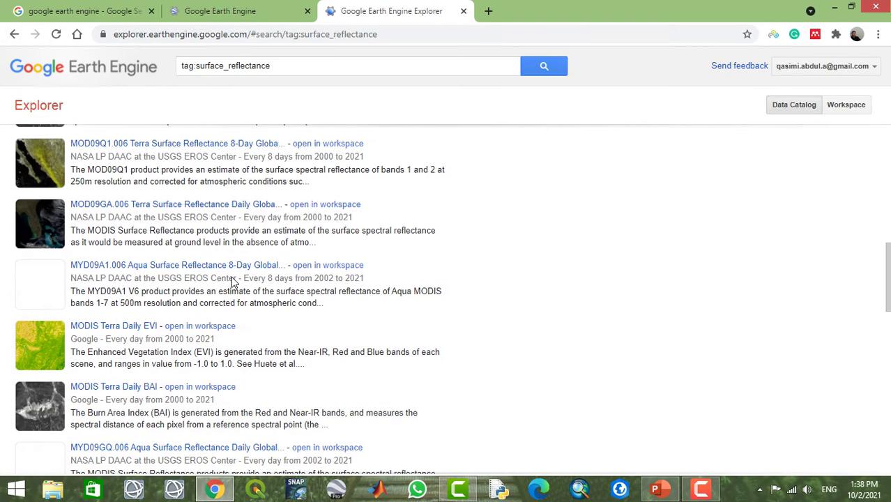
scroll(233, 280, down, 4)
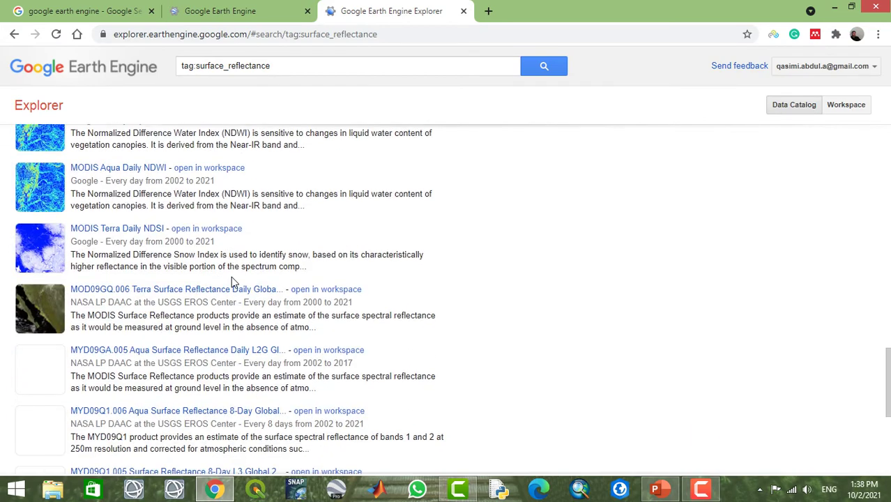
scroll(233, 281, down, 3)
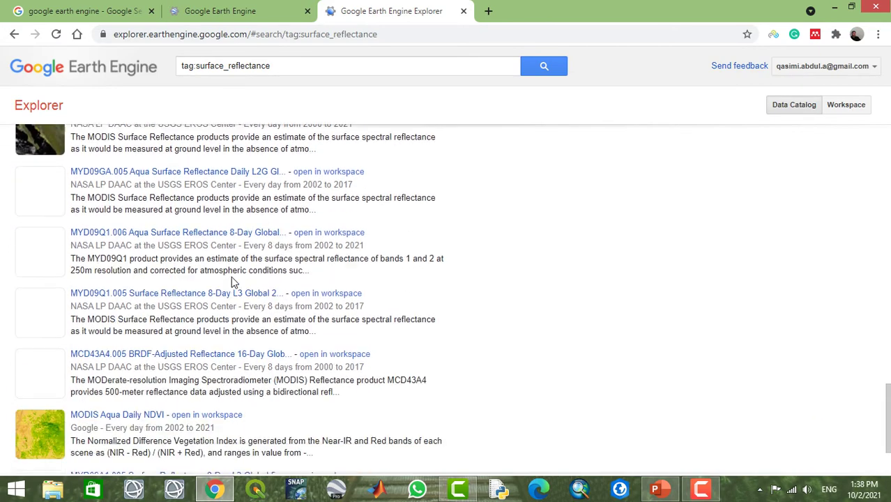
scroll(231, 276, down, 3)
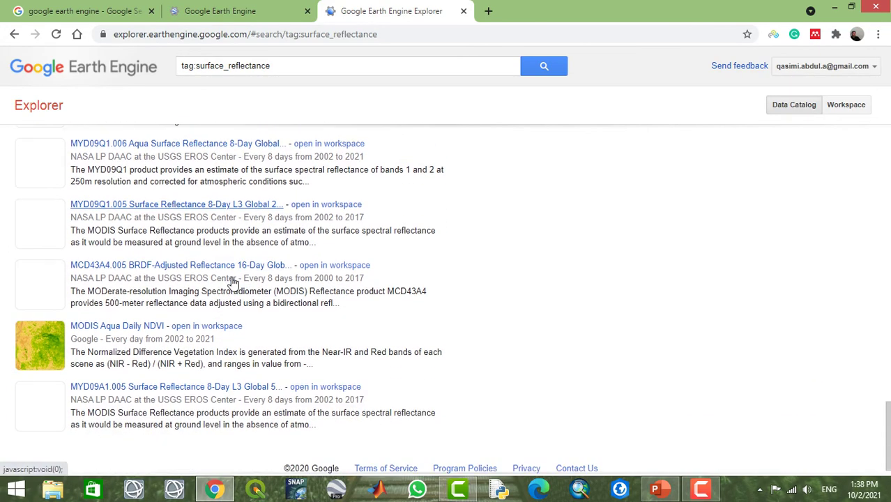
scroll(233, 282, up, 20)
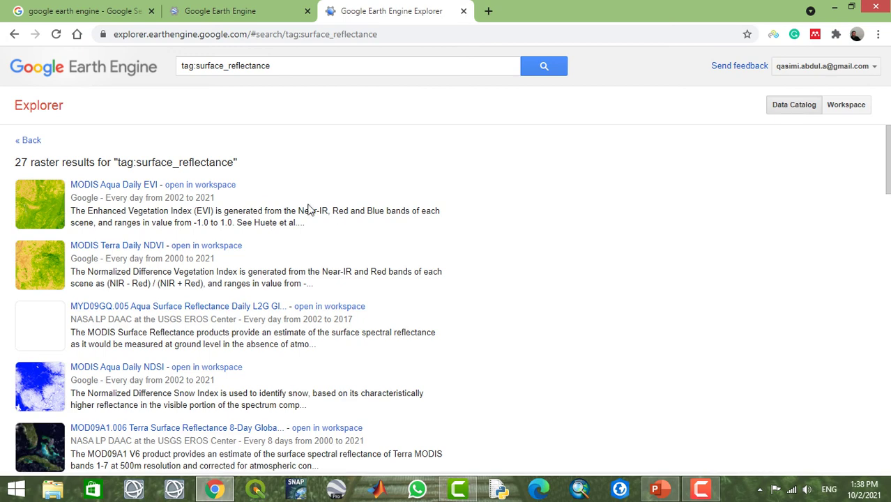
click(14, 33)
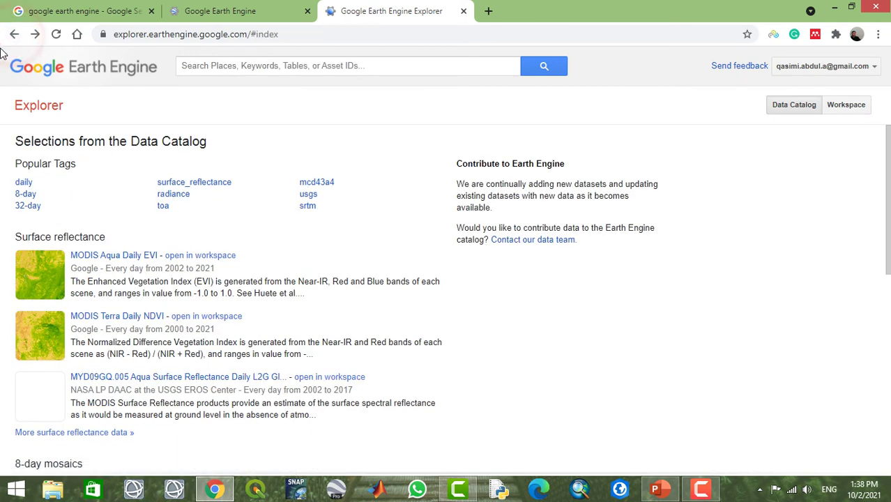
Go back to the Workspace, glance at the featured datasets, then list computations from General to Terrain
click(14, 34)
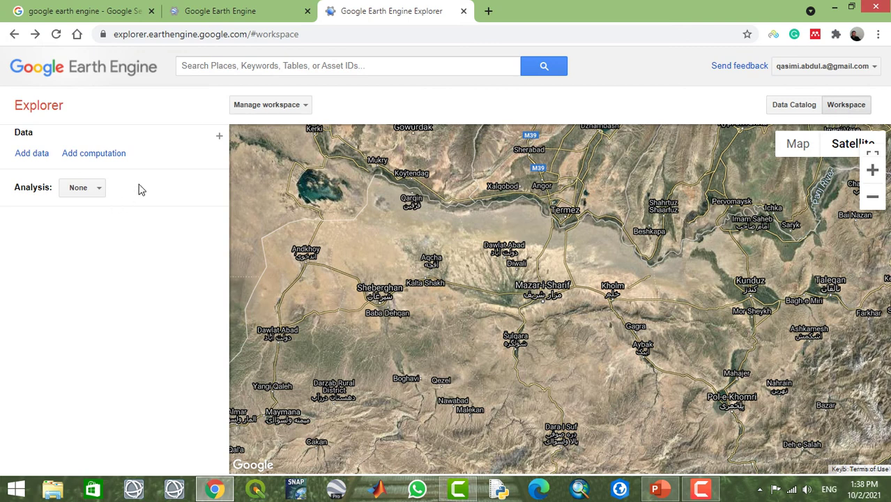
click(26, 154)
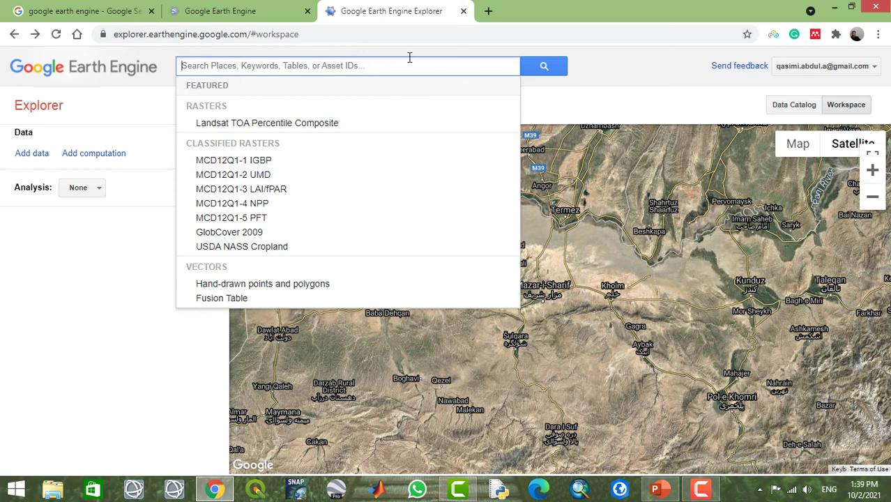
click(666, 63)
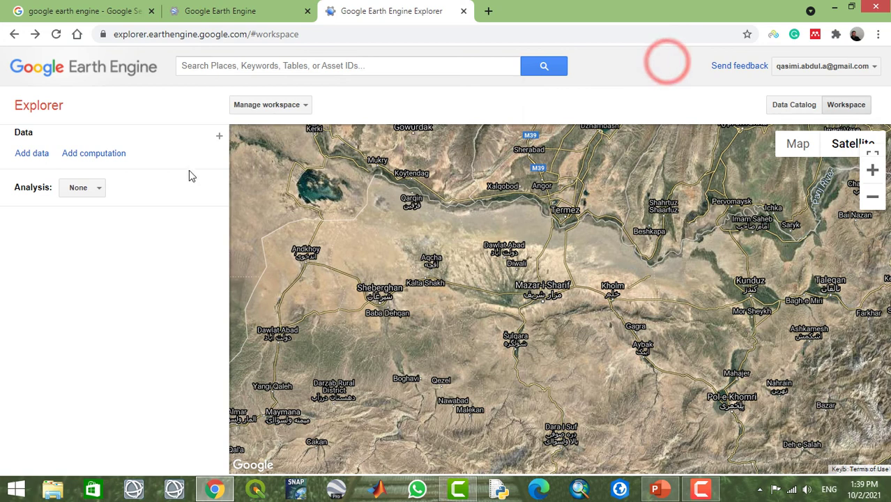
click(99, 159)
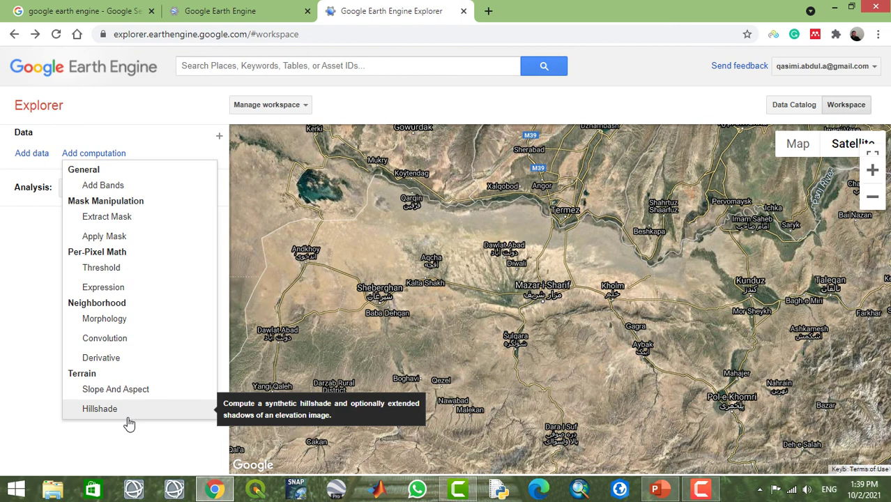
Check the Analysis options, then show the Save now, Restore, Clear, Import/export and Share workspace choices
click(14, 266)
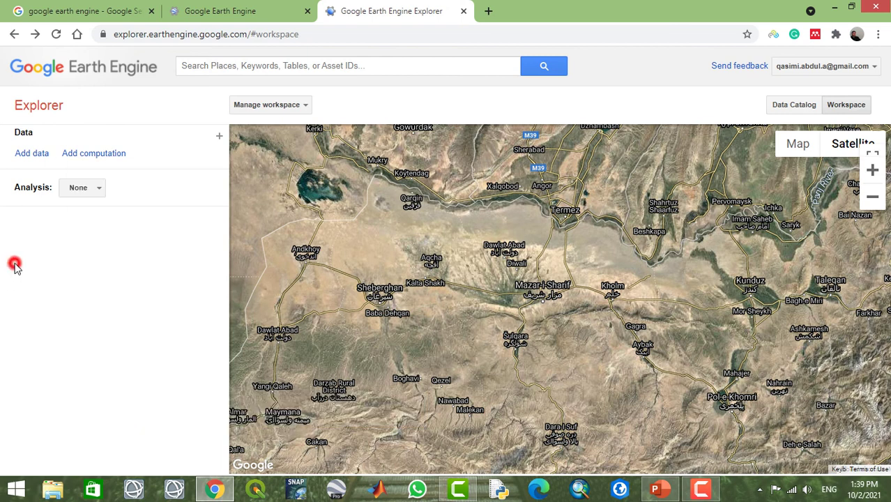
click(102, 189)
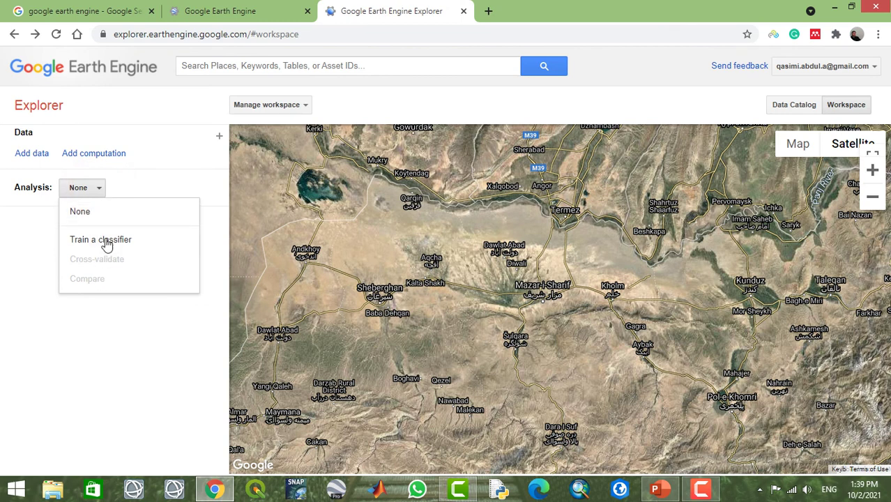
click(117, 319)
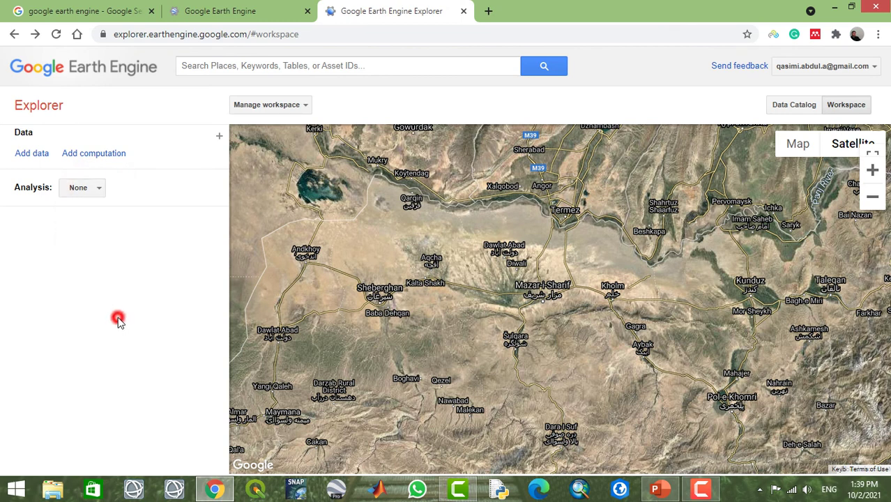
click(305, 110)
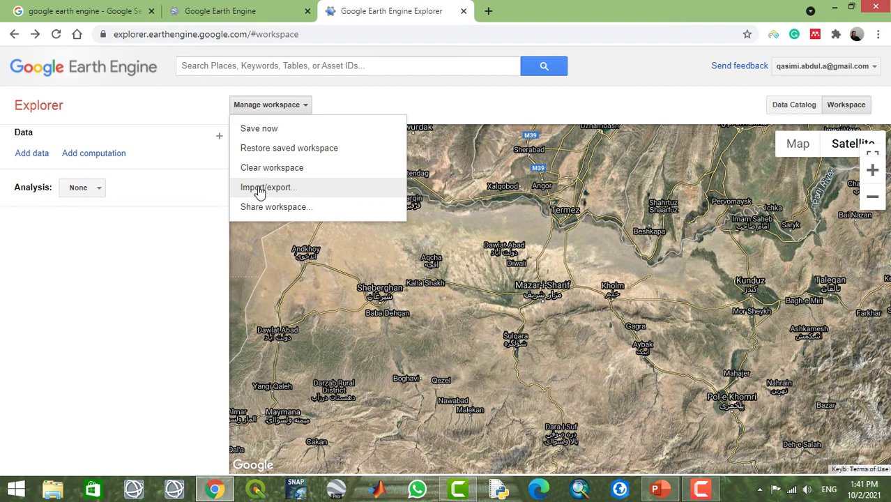
Re-import the workspace JSON through Import/export, then glance at the featured dataset list
click(259, 188)
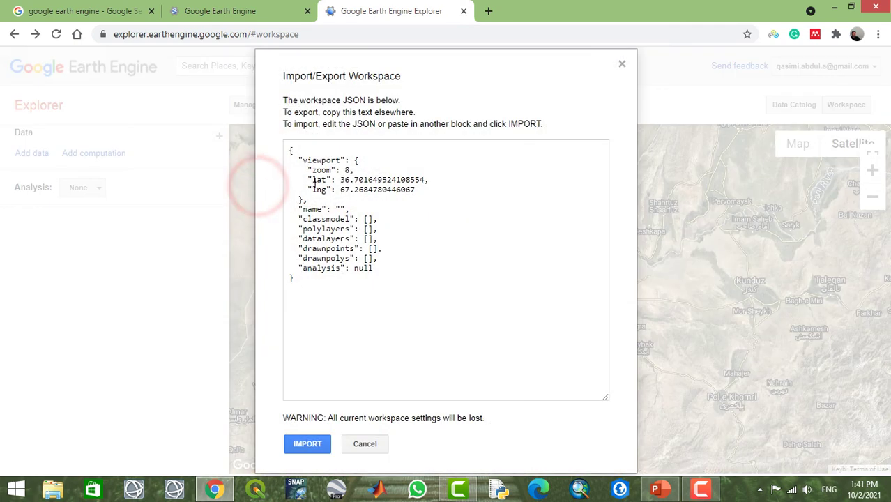
click(307, 444)
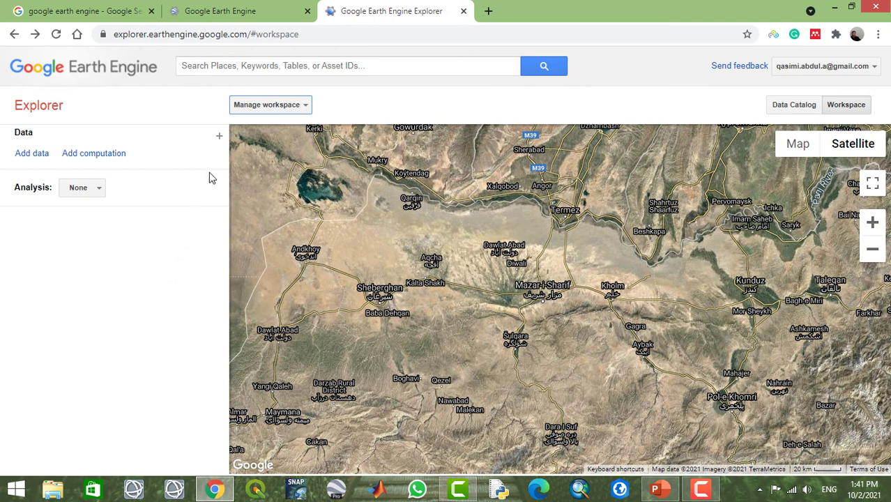
click(221, 137)
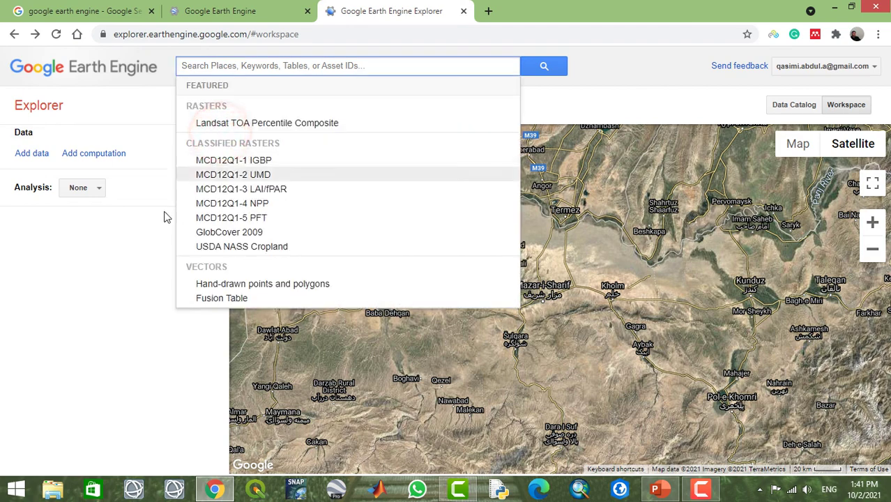
click(138, 235)
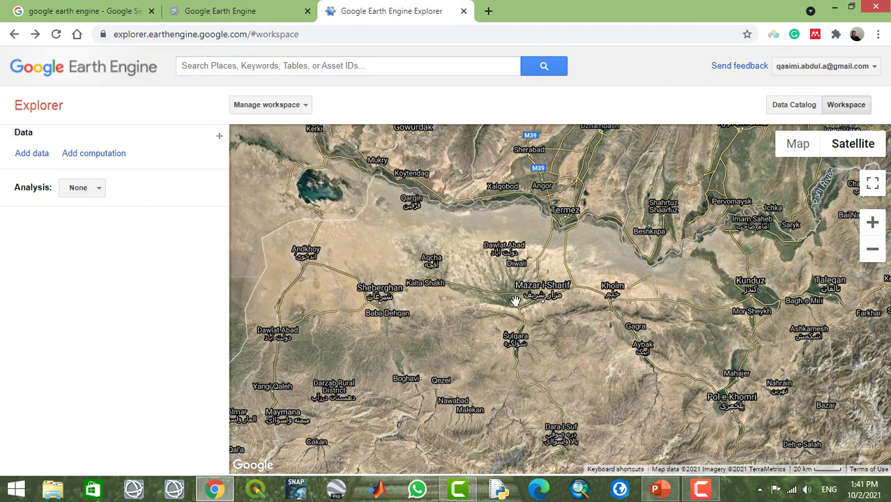